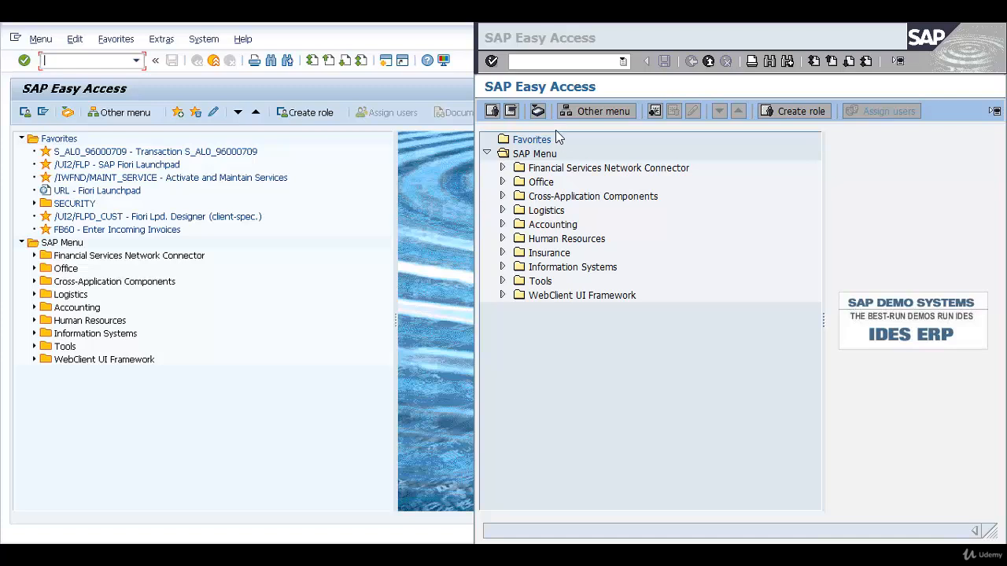
Step: Open the Additional Local Currencies For Company Code overview and position the list on company code 2000
click(591, 65)
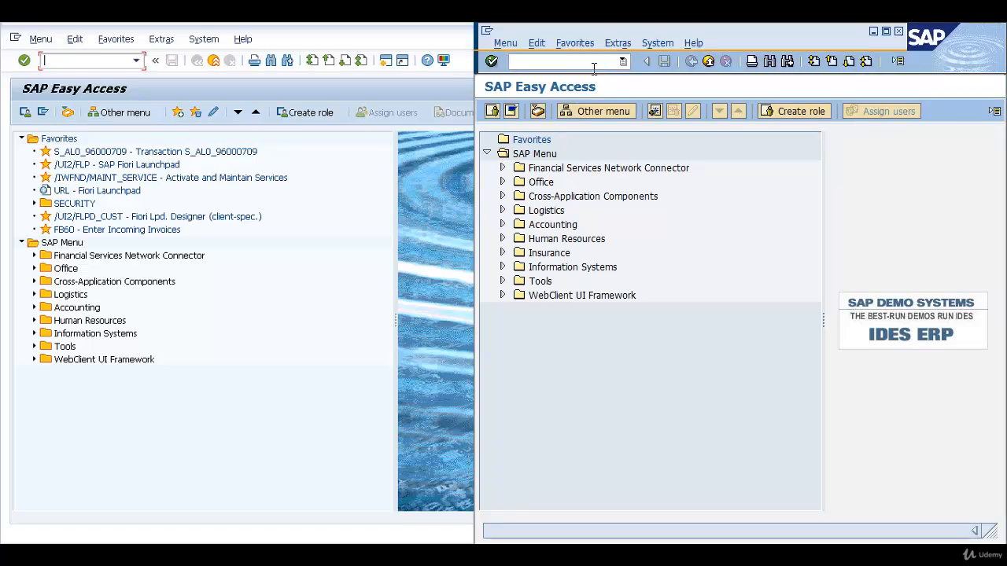
text(se16)
key(Return)
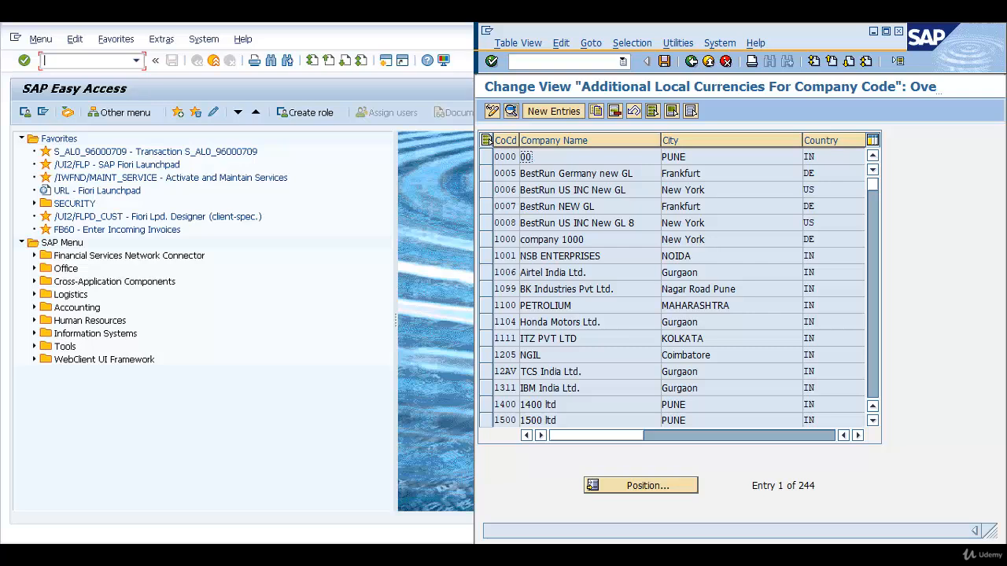
click(662, 487)
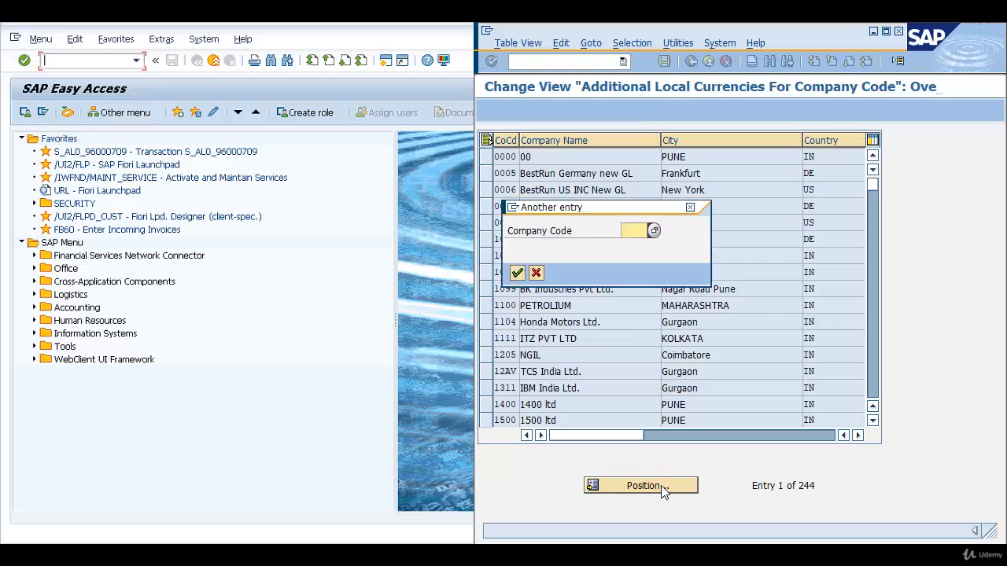
text(2000)
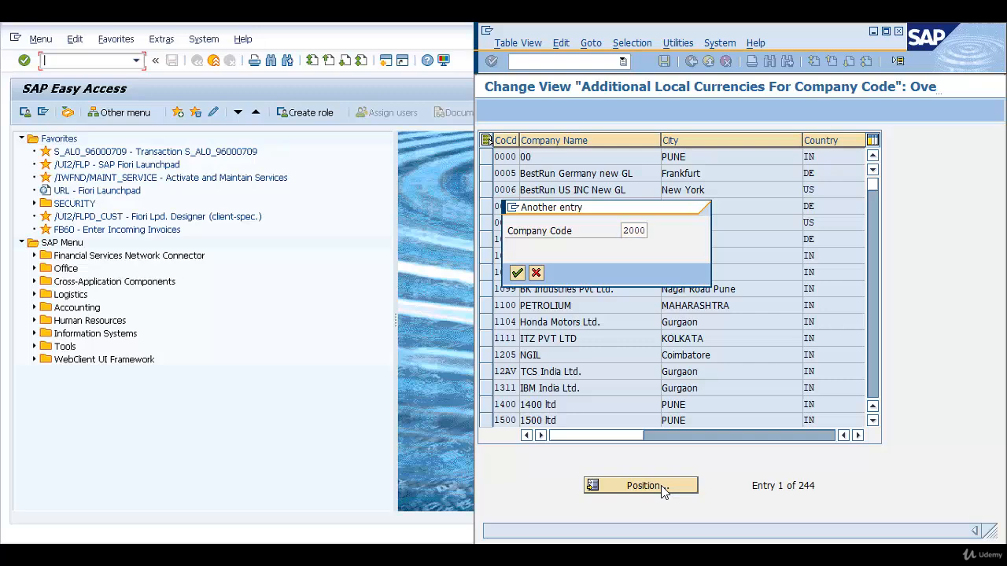
key(Return)
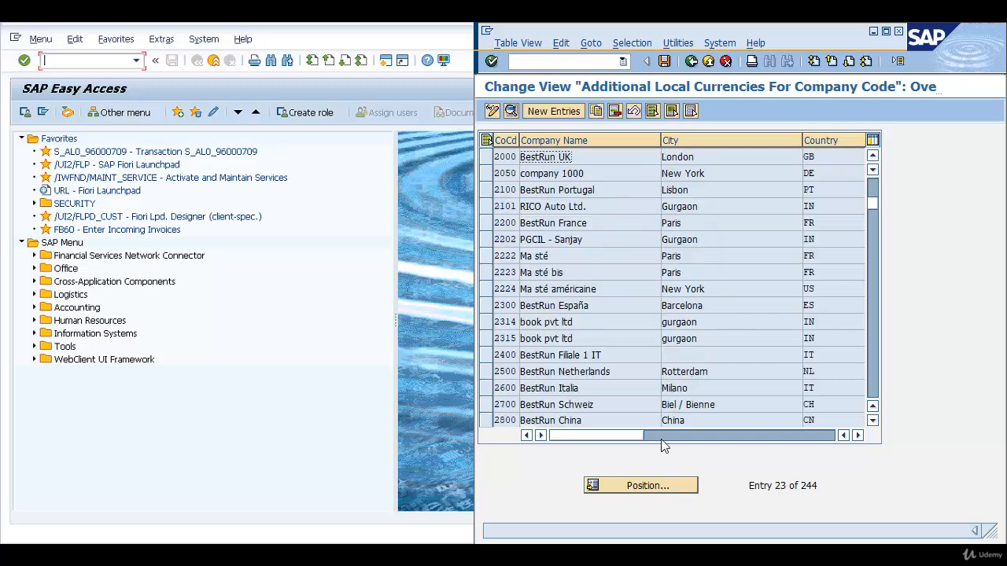
Step: Open the local currency details of company code 2000, accepting both currency change warnings
double_click(508, 160)
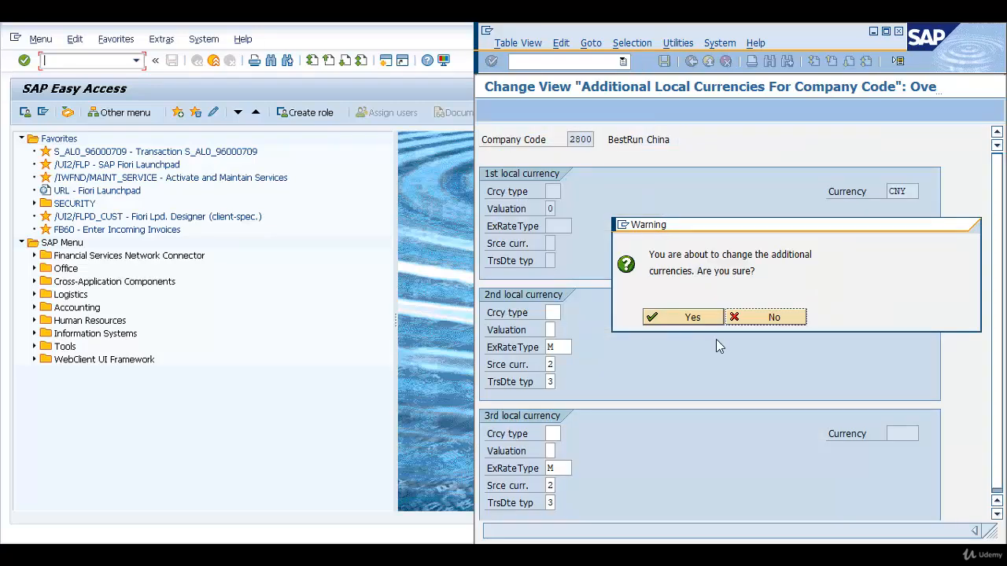
click(710, 317)
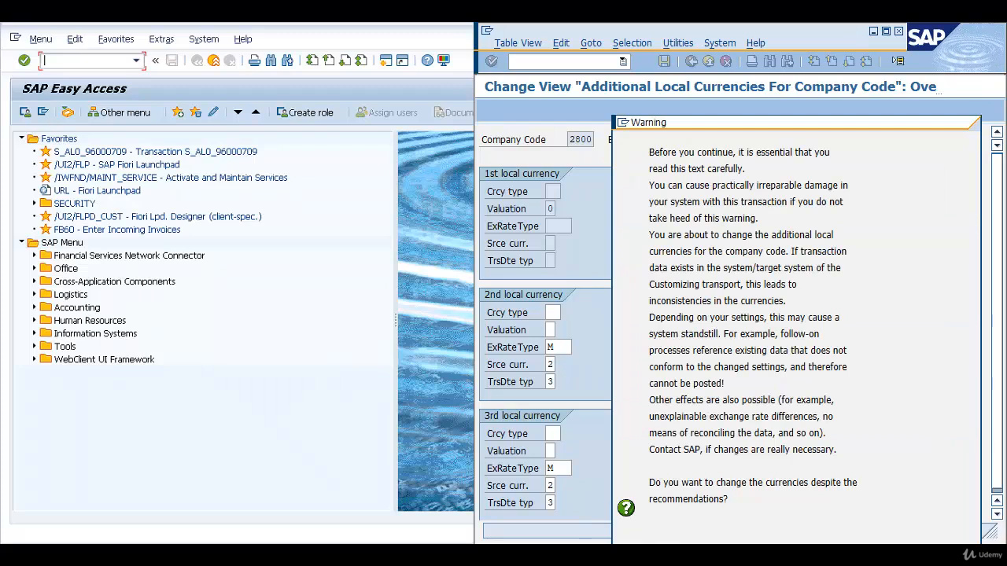
key(Return)
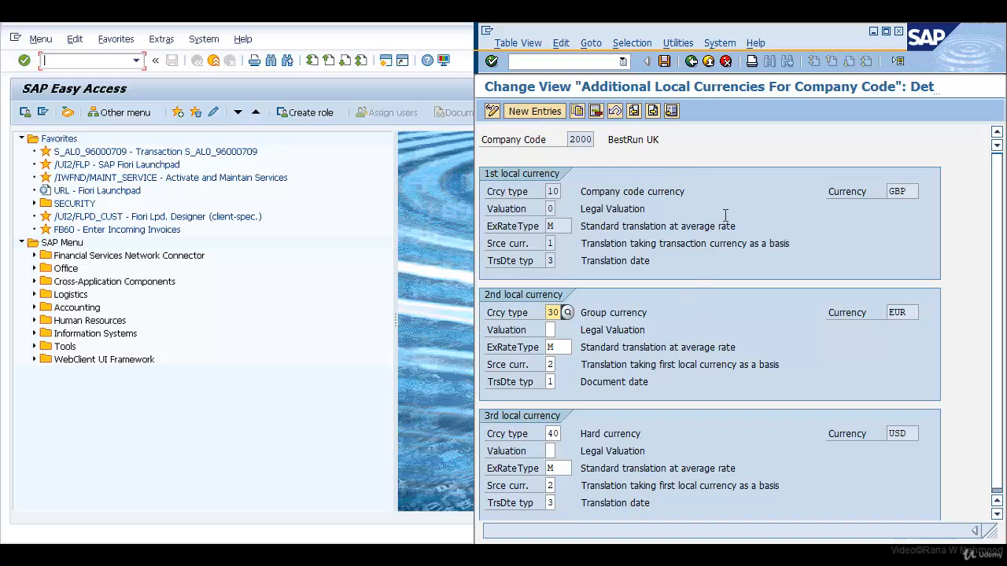
Step: Run transaction SPRO in place of the current one and display the SAP Reference IMG
click(598, 63)
text(/nspro)
key(Return)
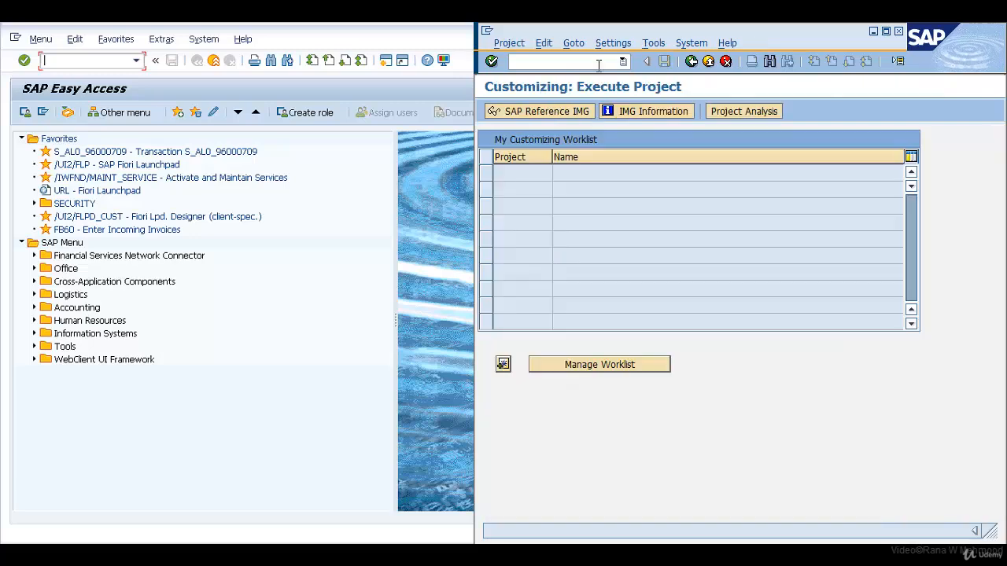
click(552, 113)
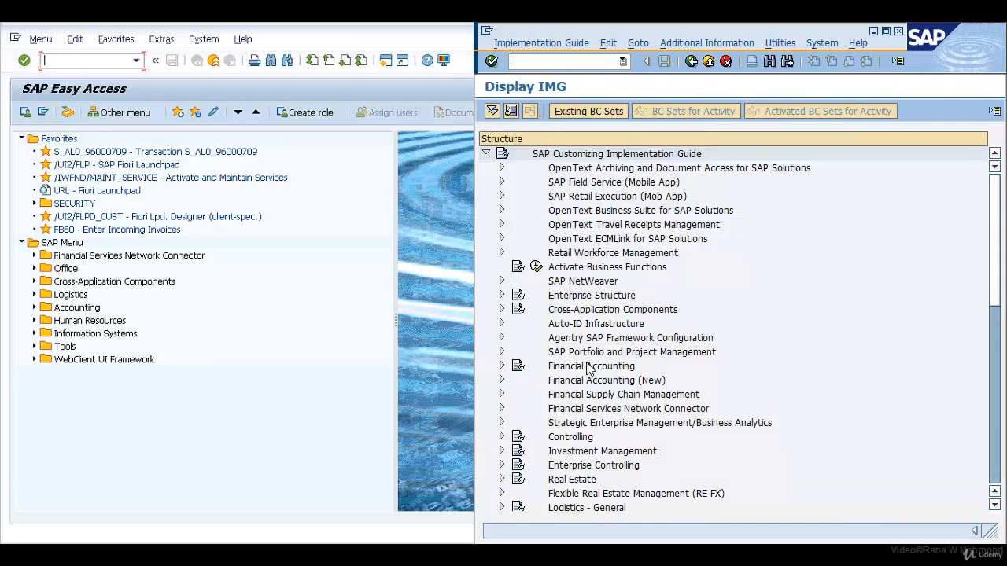
Step: Find the Ledger activities within Financial Accounting Global Settings (New) and execute Define Currencies of Leading Ledger
click(501, 380)
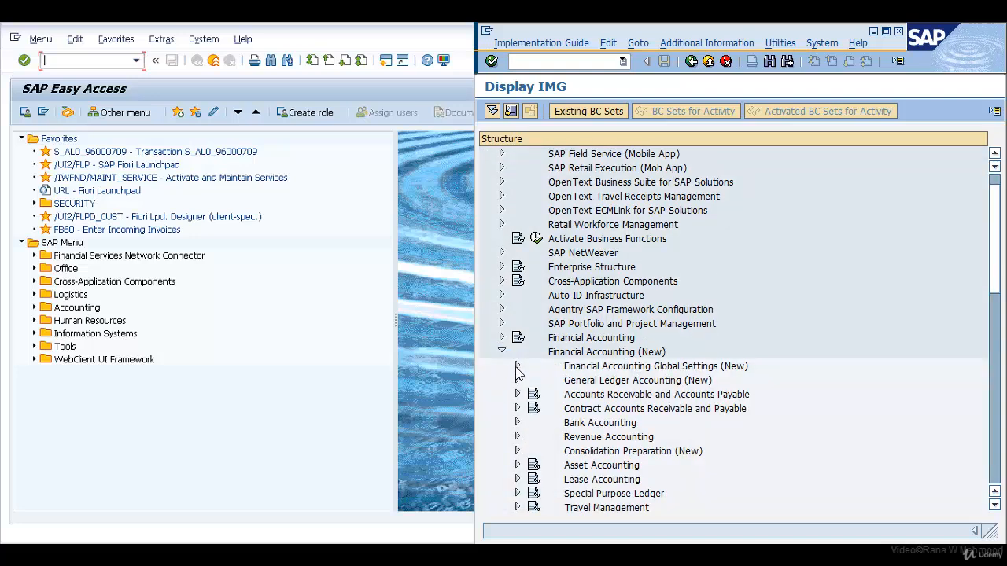
click(516, 366)
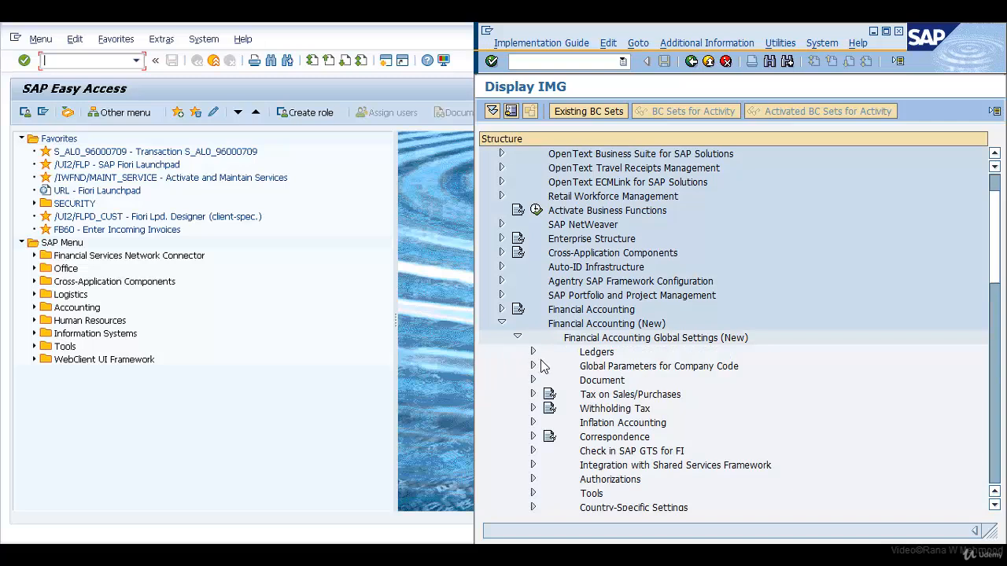
click(532, 352)
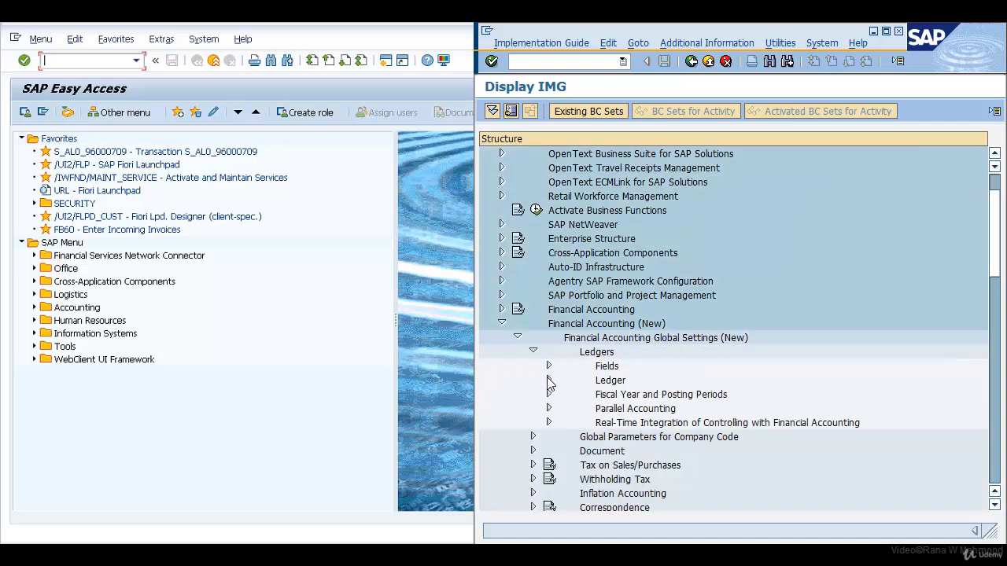
click(548, 381)
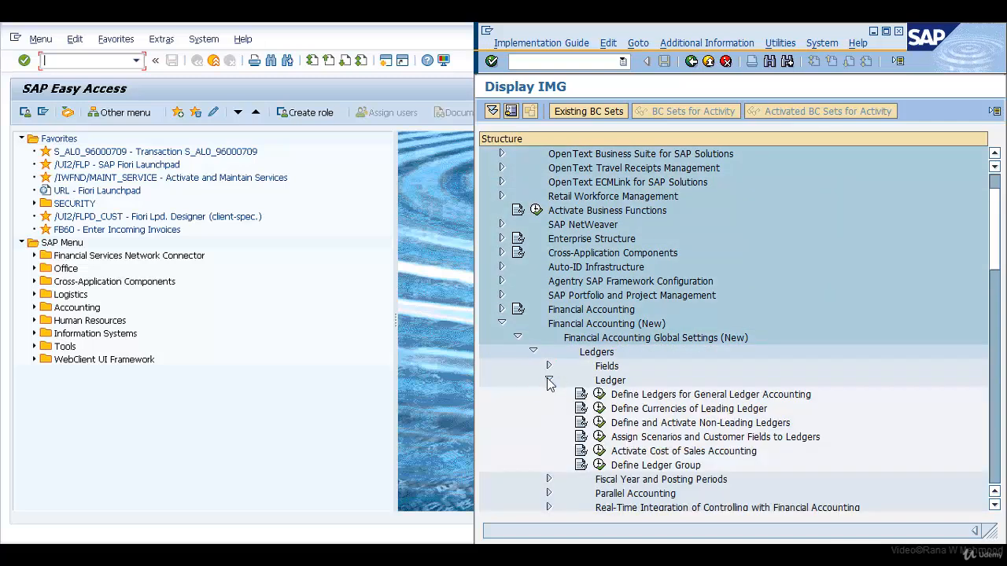
click(673, 410)
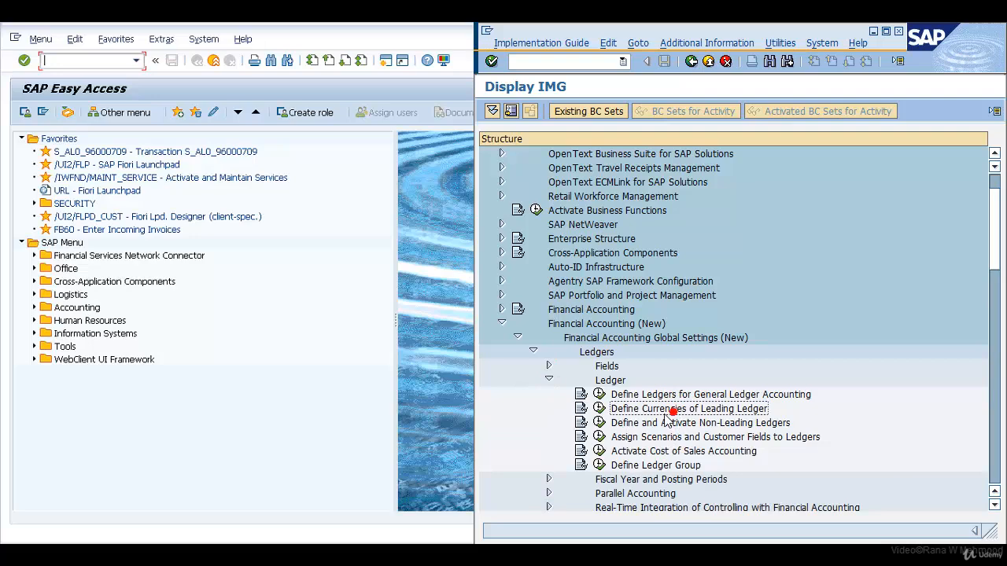
click(600, 410)
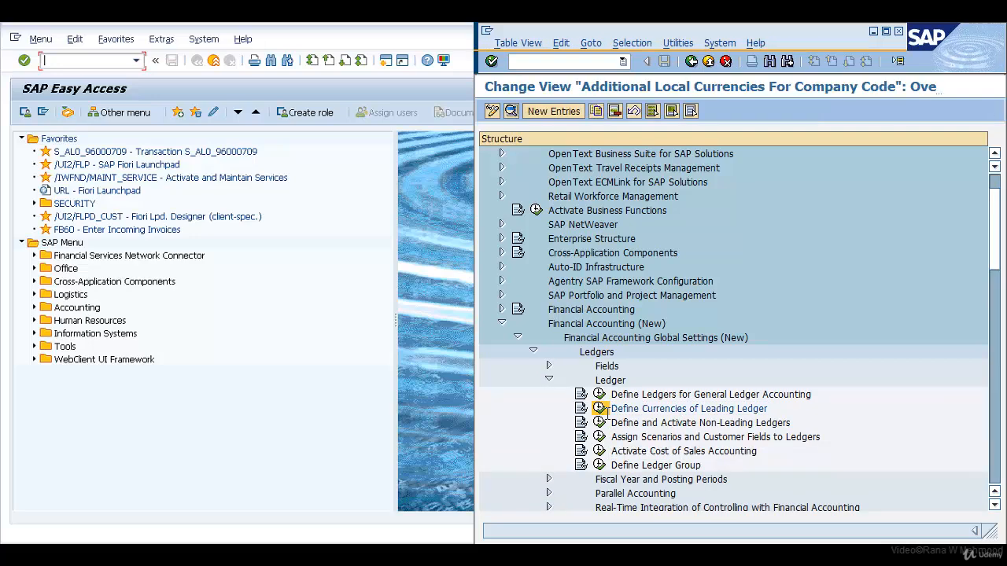
Step: Position the leading ledger currency list on company code 2000 and display its first, second and third local currency settings
click(638, 485)
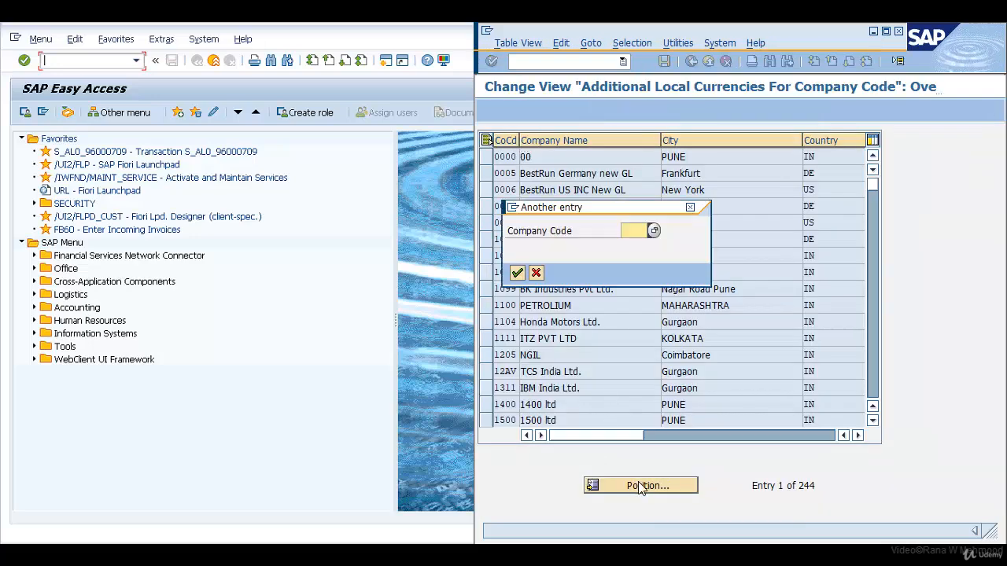
text(2000)
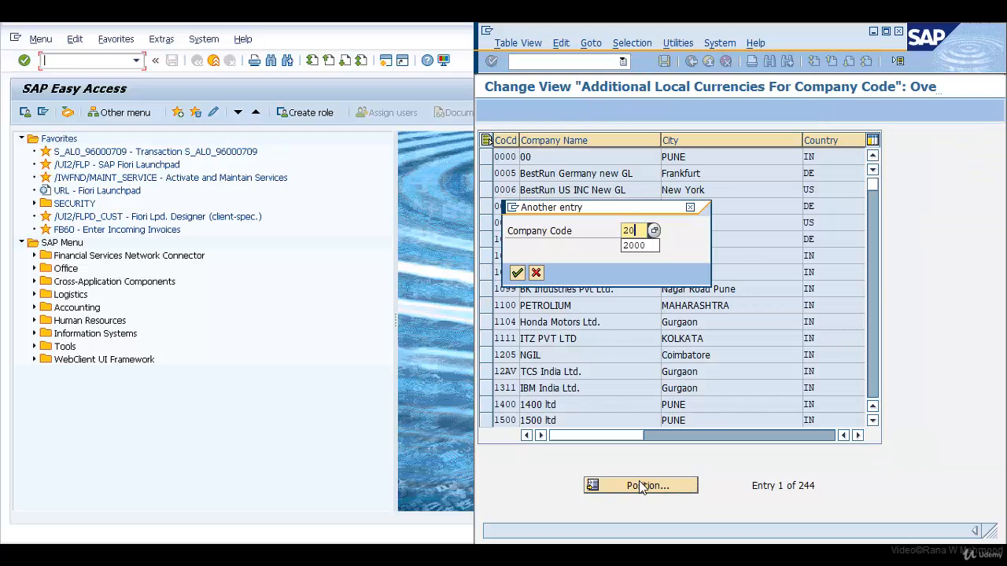
click(516, 272)
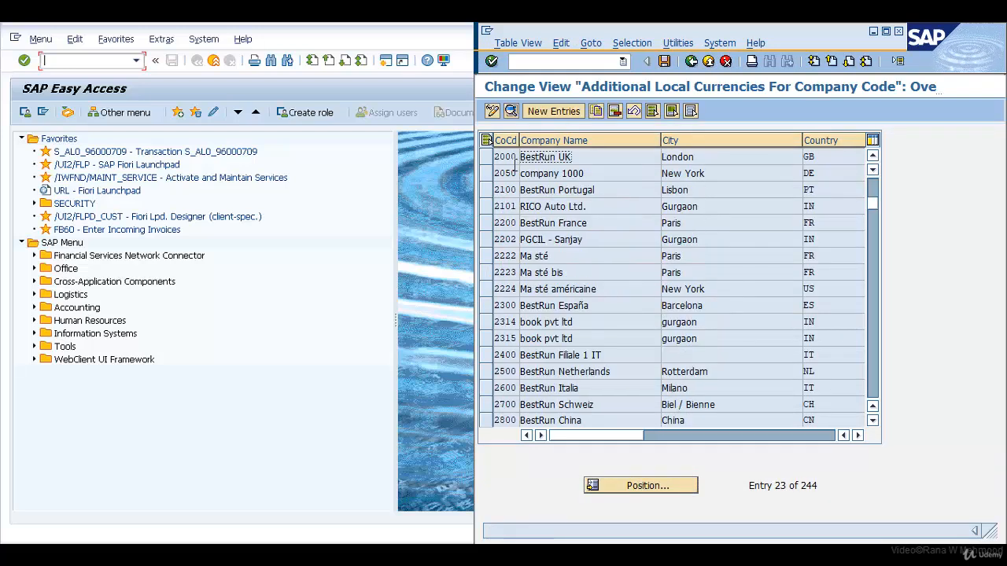
click(507, 159)
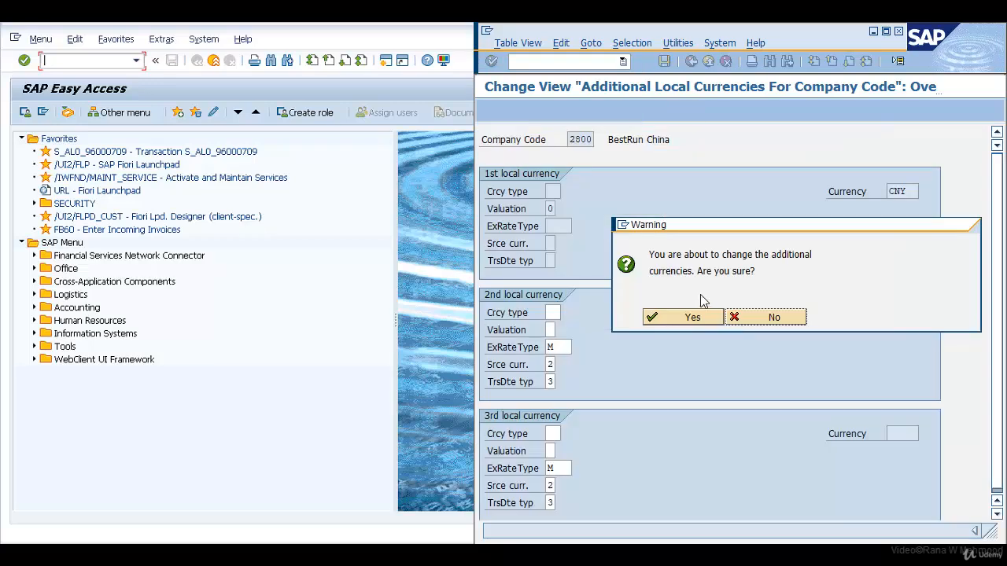
click(699, 317)
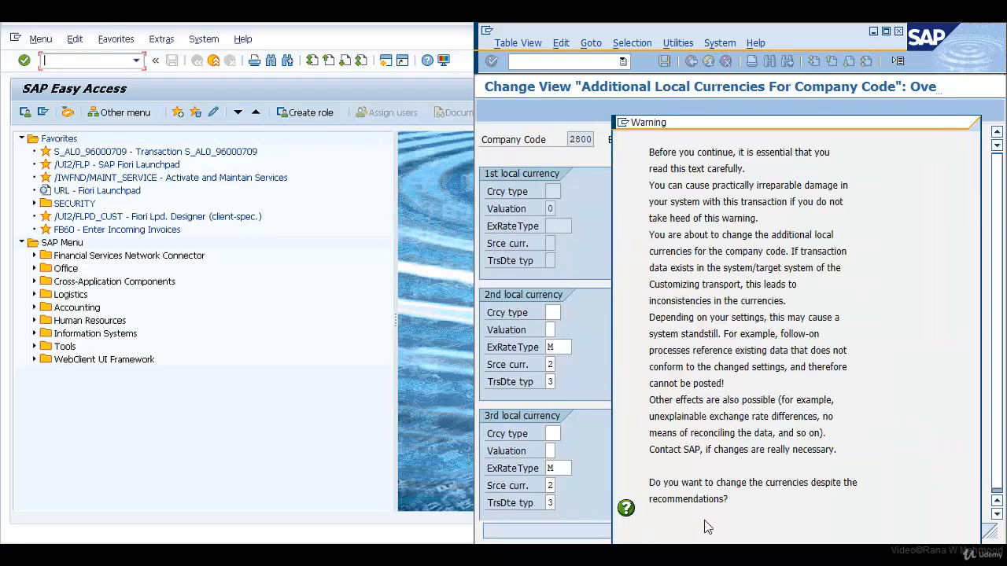
click(698, 545)
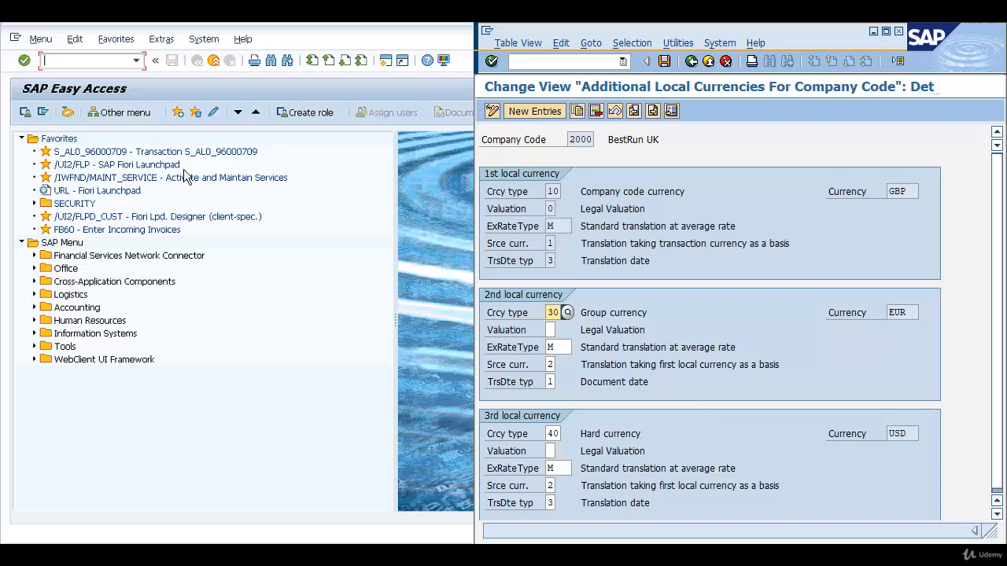
Step: Switch to the other SAP session, run transaction OB22 and try to put the additional local currencies view into change mode
click(113, 70)
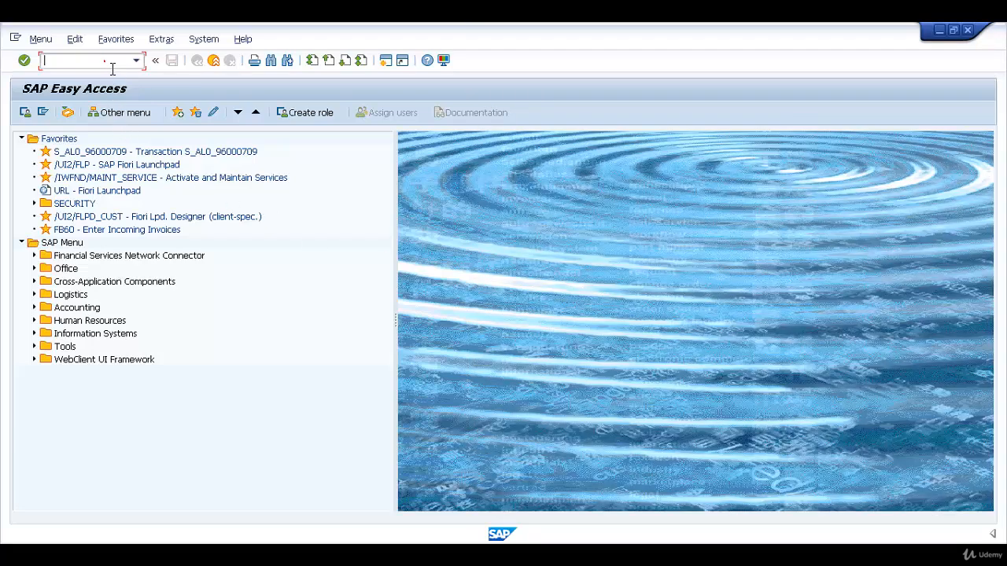
text(ob22)
key(Return)
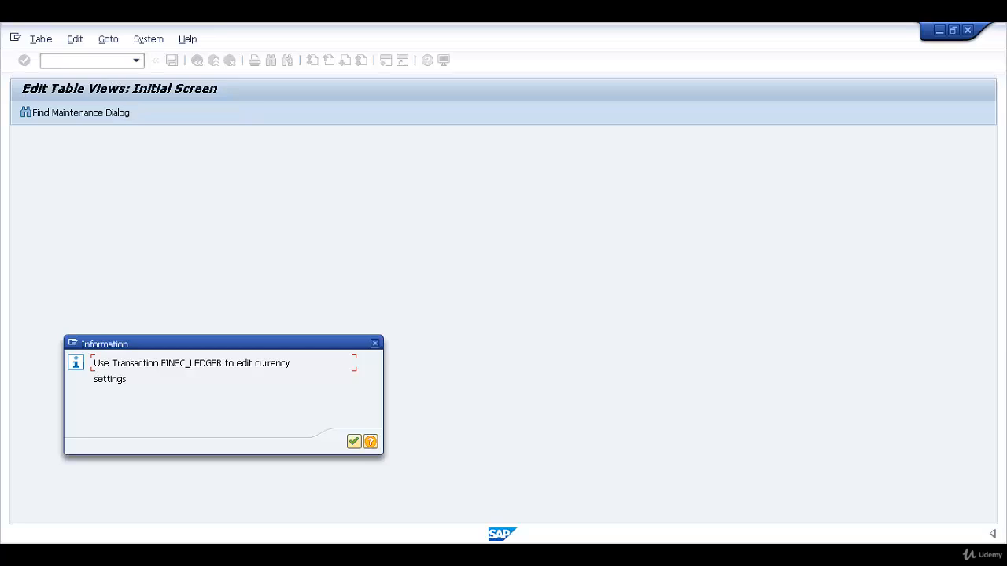
click(360, 445)
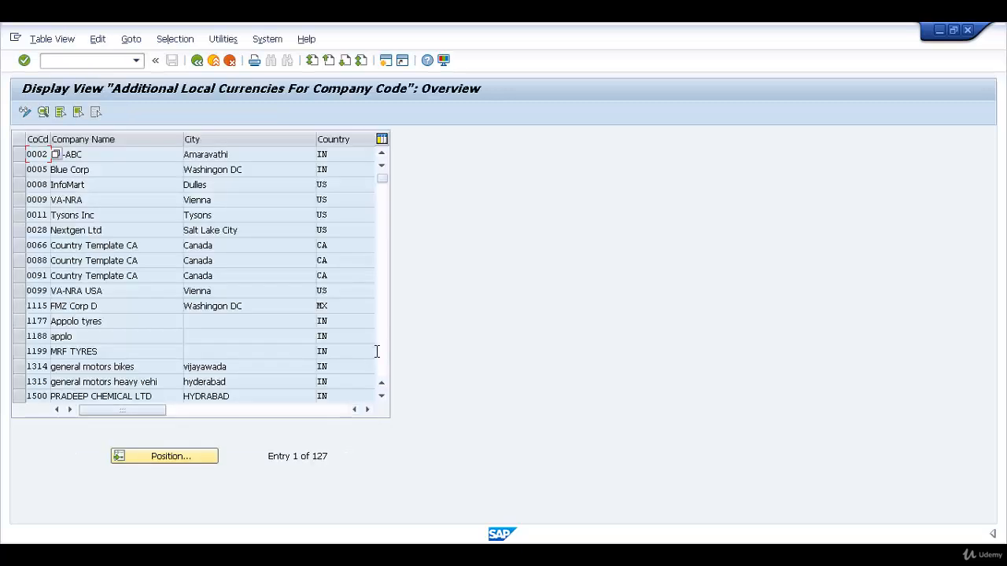
click(31, 118)
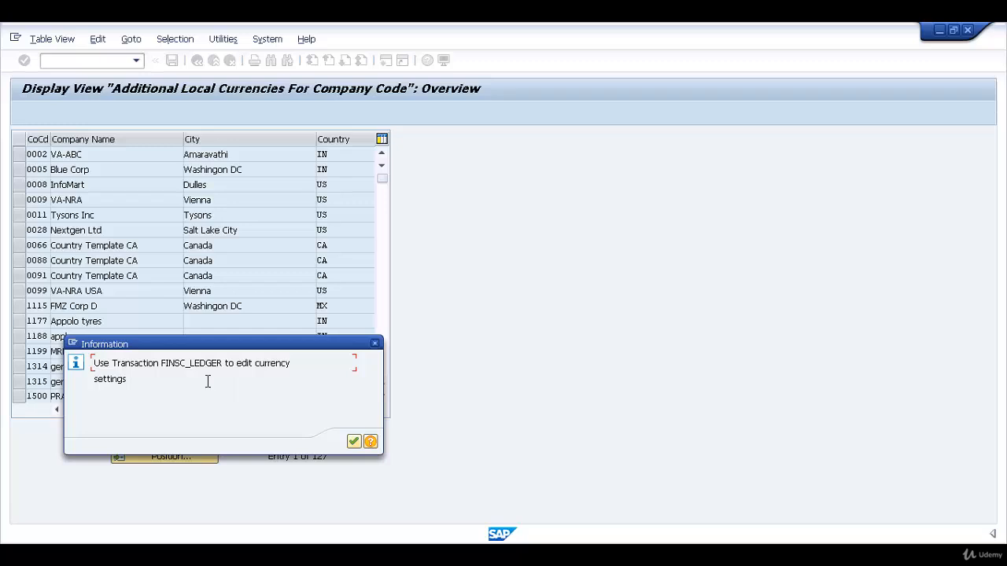
click(361, 445)
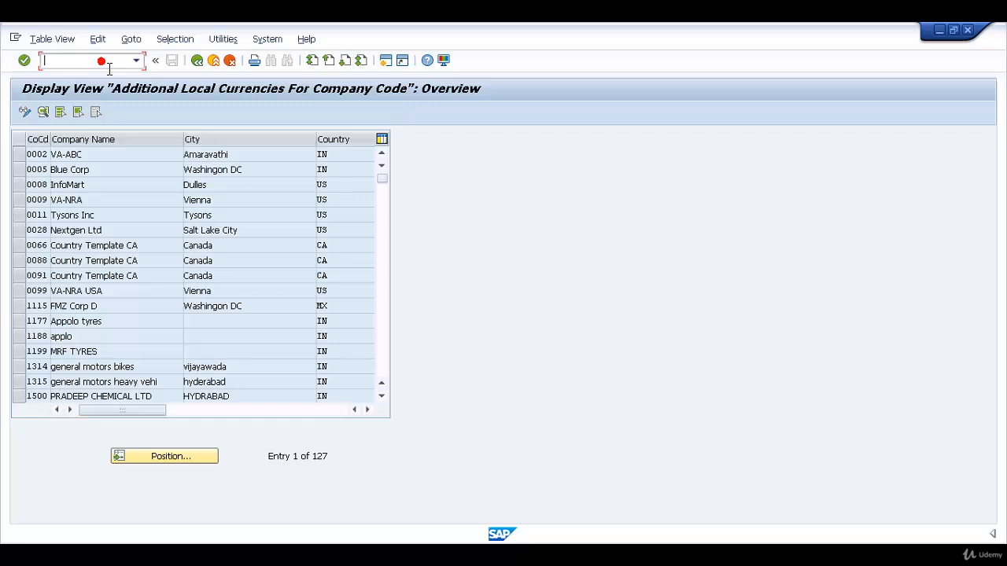
Step: Run transaction FINSC_LEDGER and open the Currency Conversion Settings for Company Codes
click(100, 61)
text(/nfinsc_ledger)
key(Return)
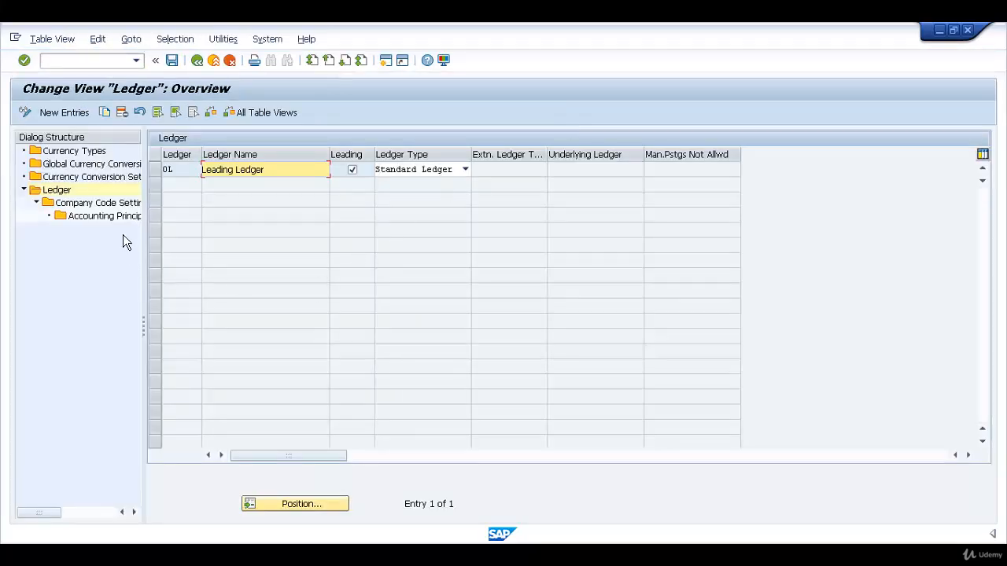
double_click(94, 183)
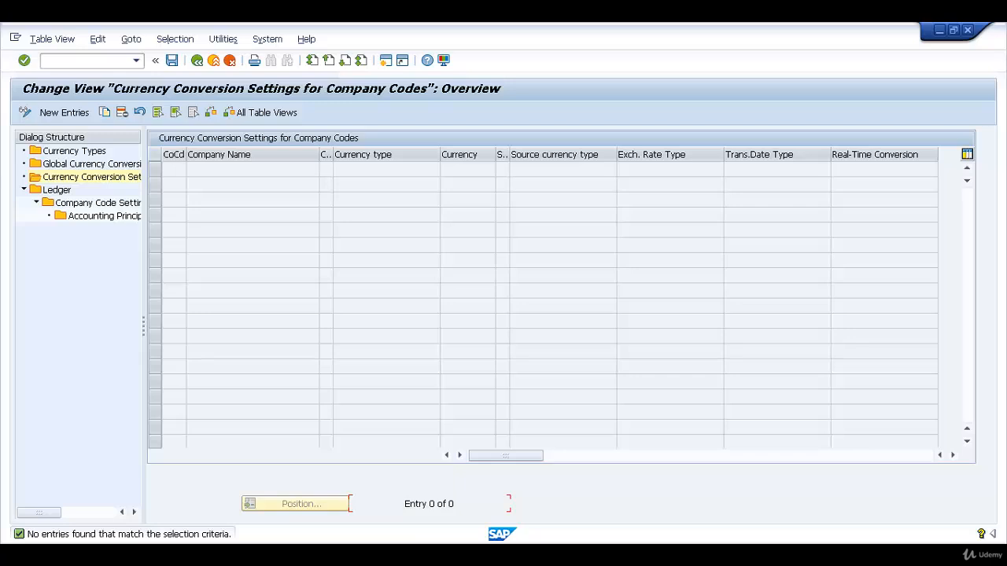
Step: Create a new currency conversion settings entry for company code AZ01
click(81, 118)
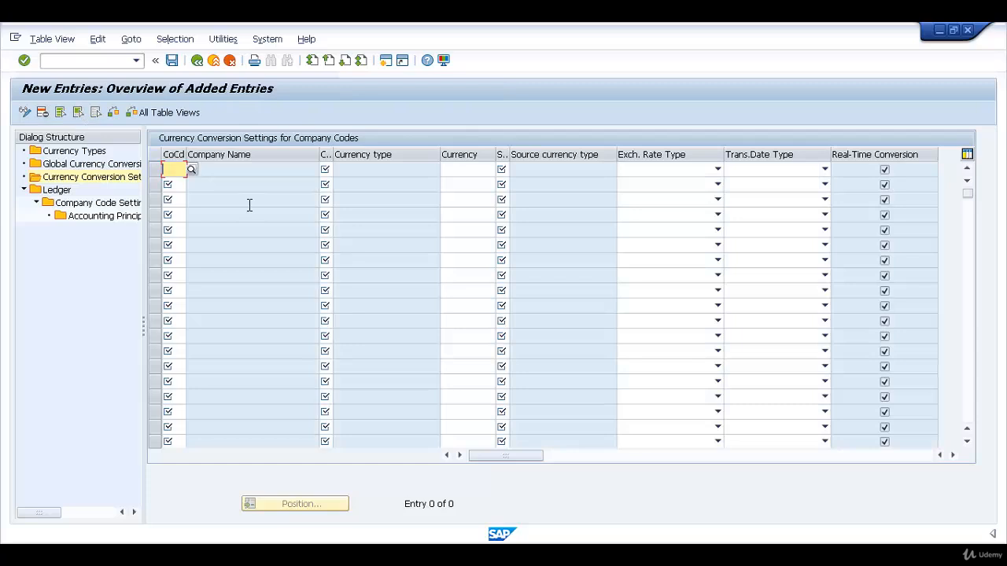
text(Az)
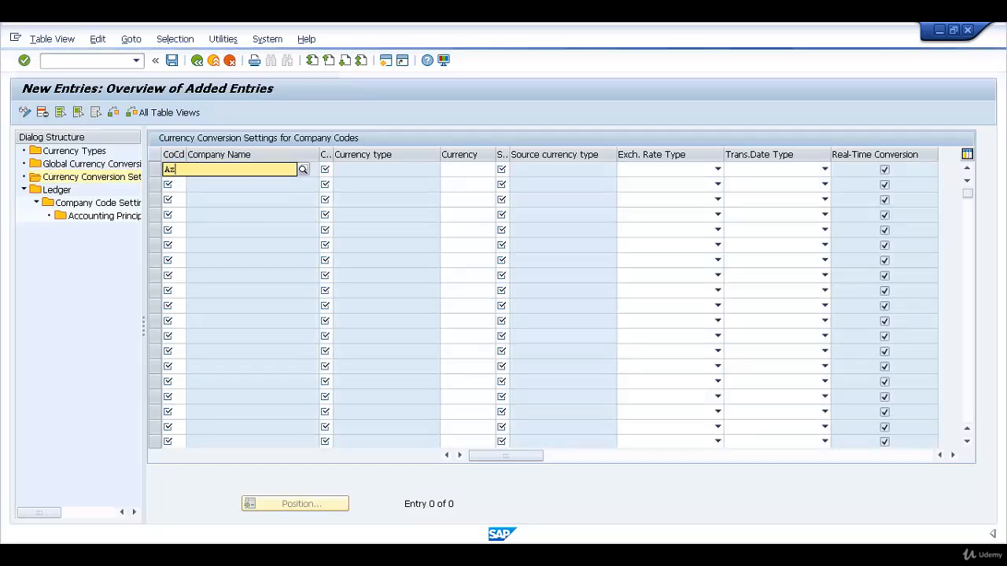
text(01)
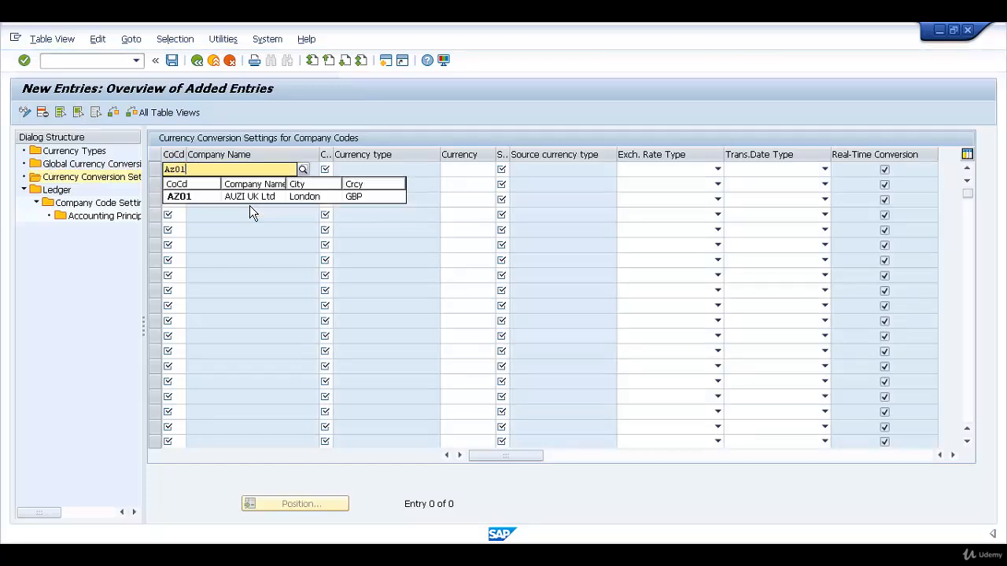
click(277, 198)
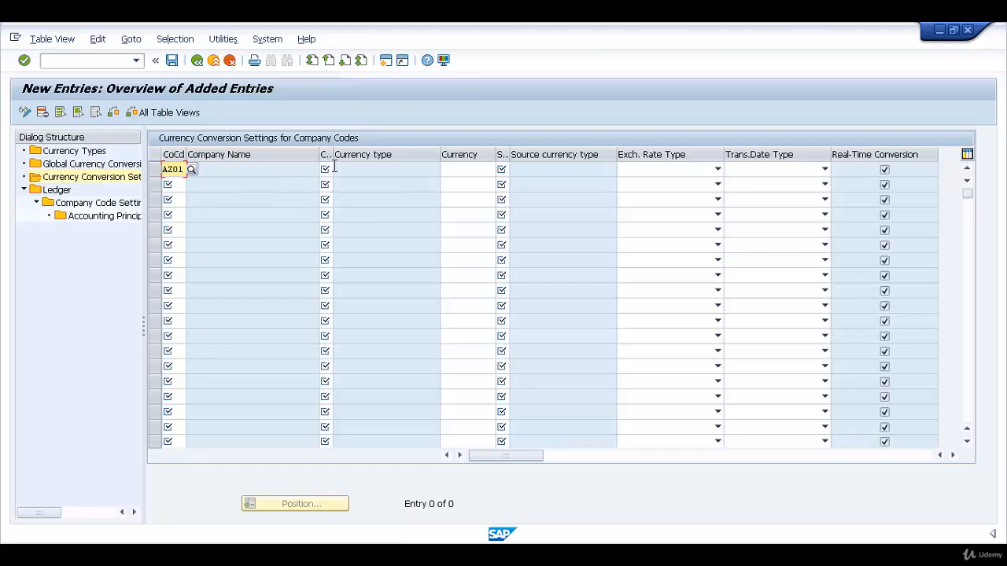
Step: Look through the possible currency types and set the AZ01 entry's currency type to 30 (Group Currency)
drag(338, 160, 358, 160)
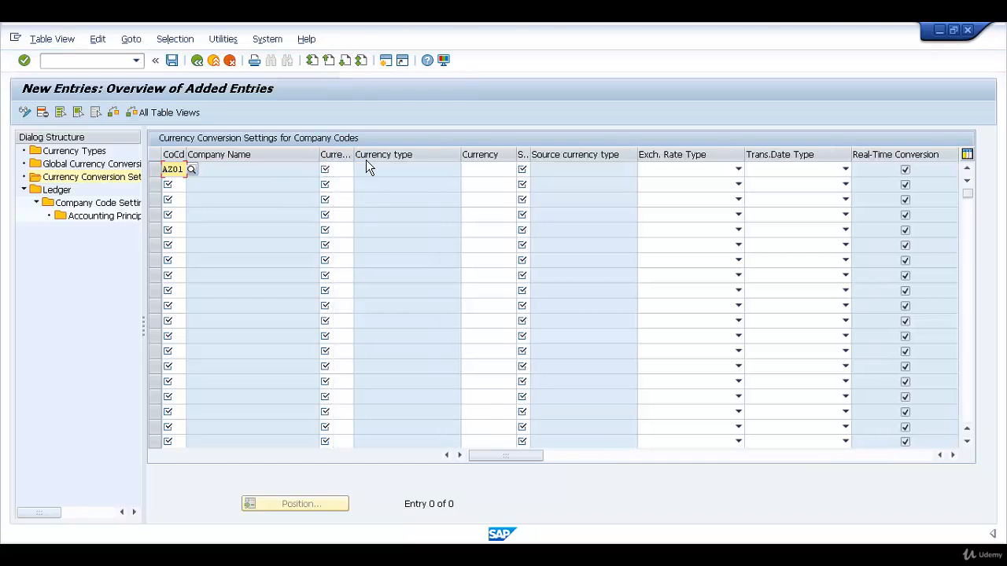
click(336, 170)
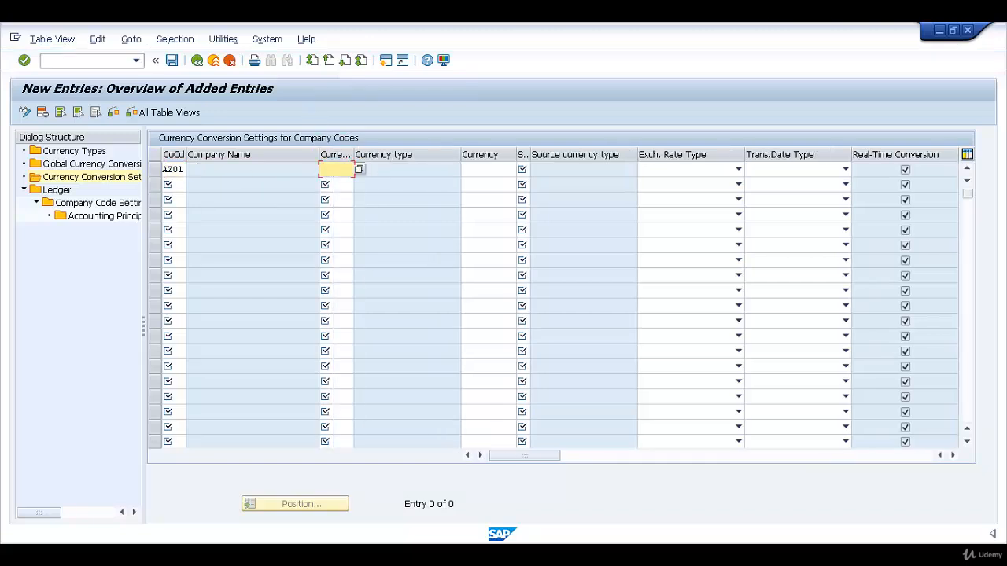
click(365, 175)
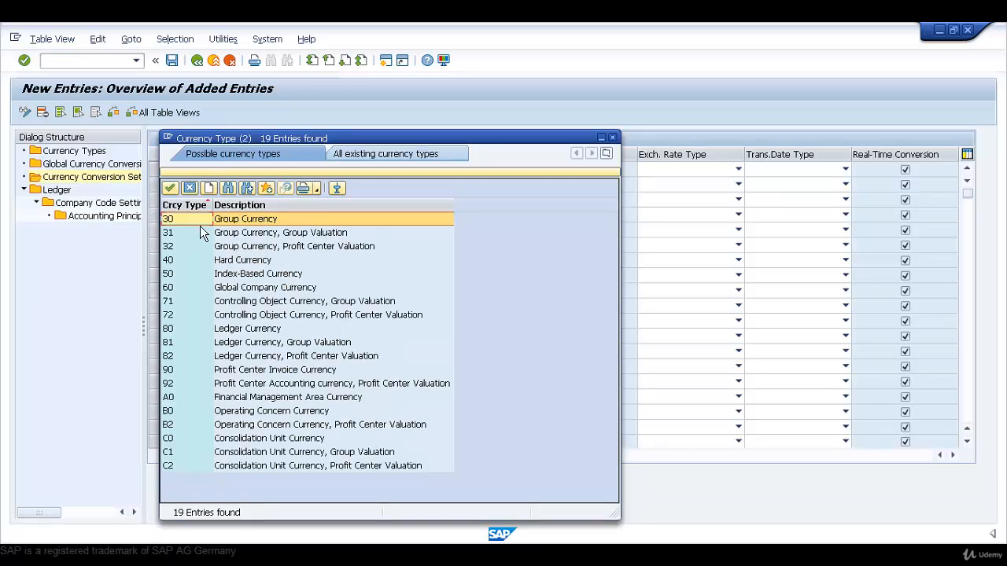
click(202, 265)
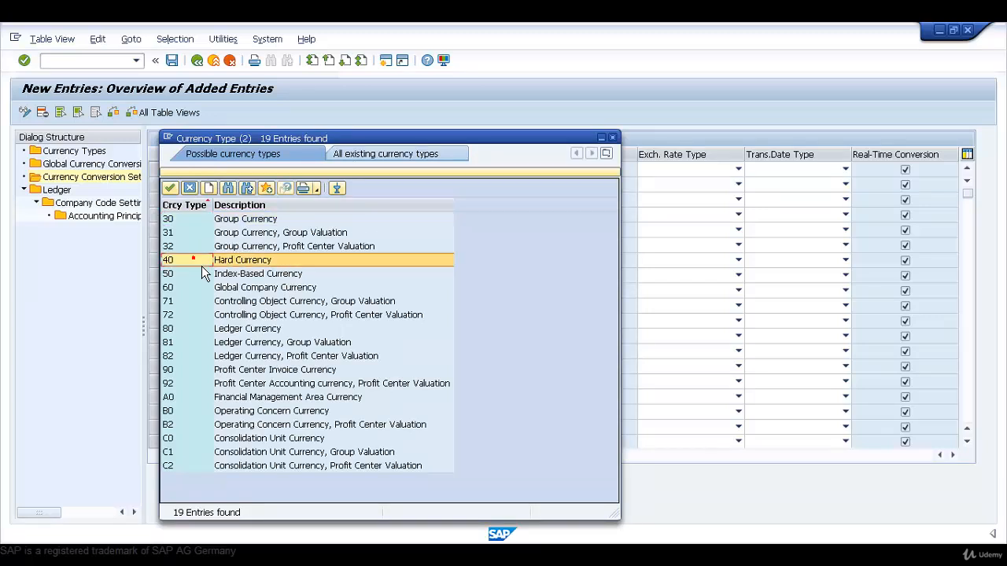
click(200, 275)
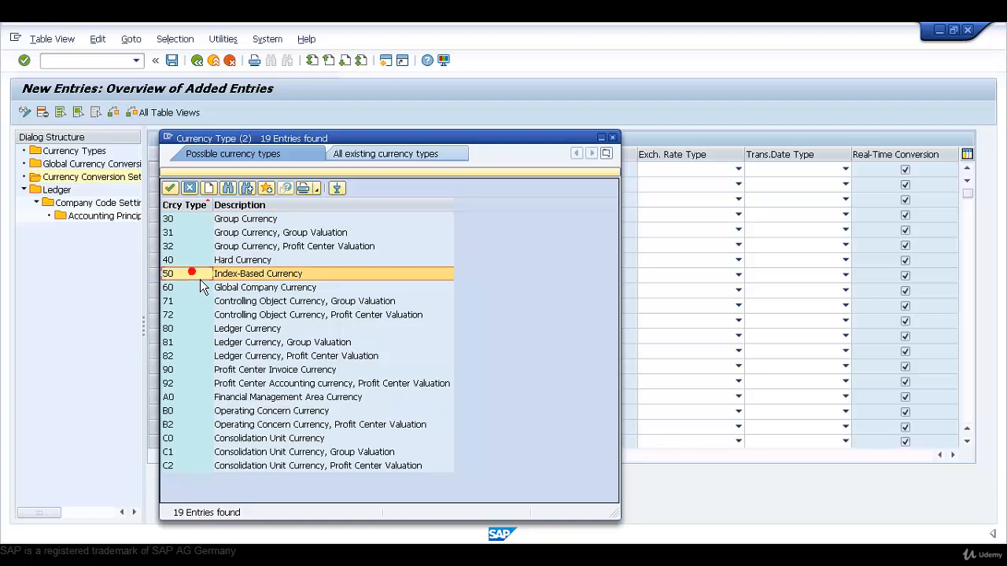
click(202, 289)
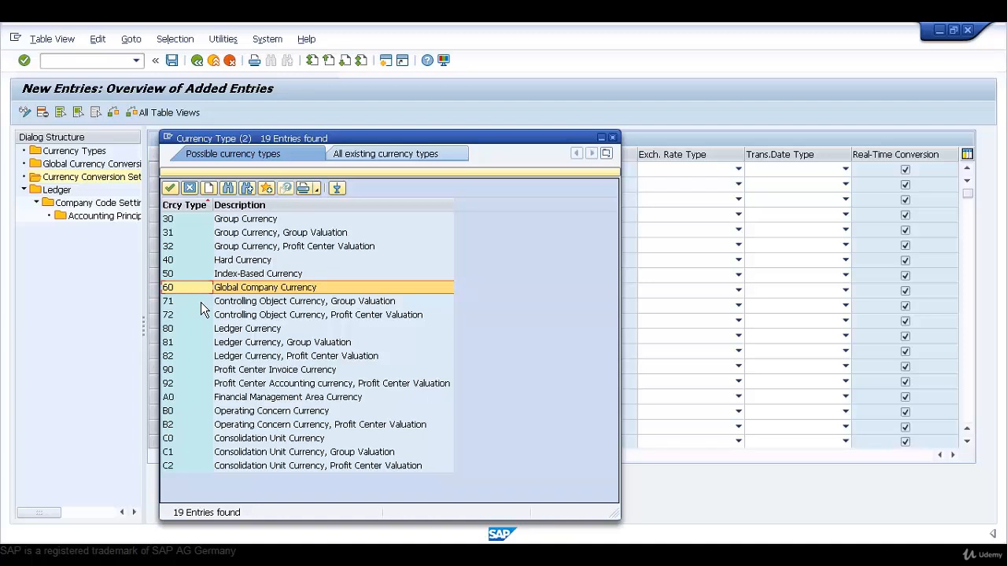
click(205, 346)
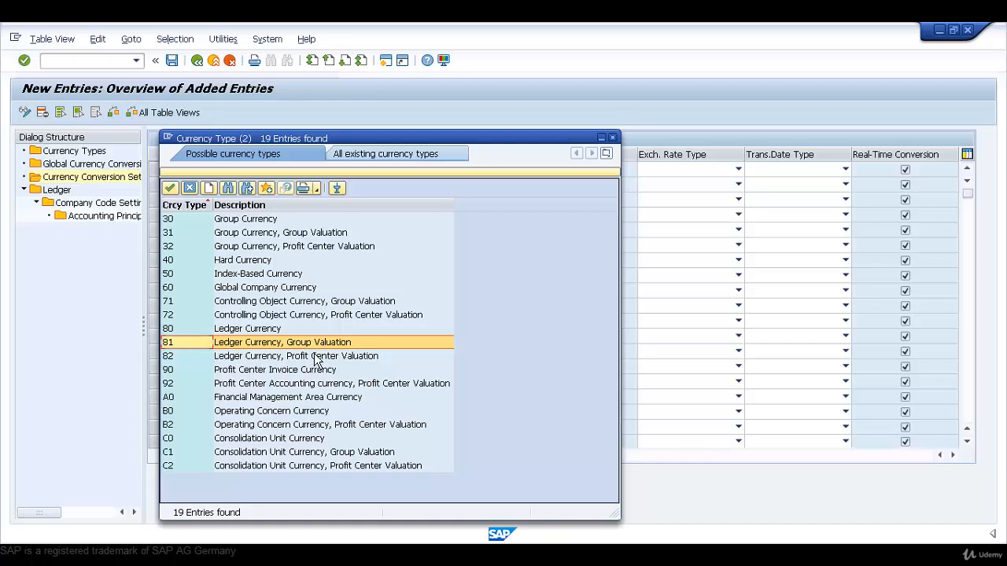
click(253, 363)
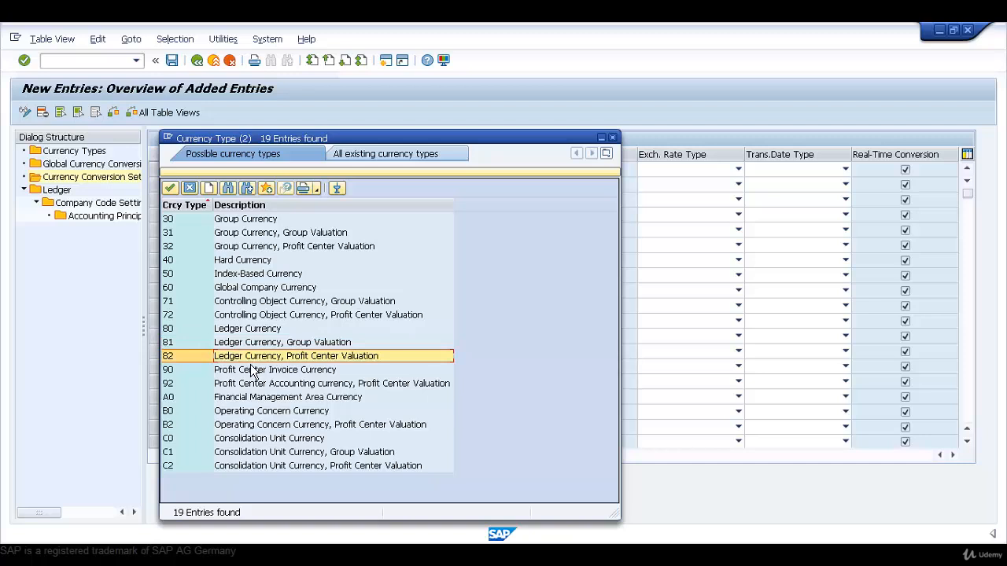
click(254, 385)
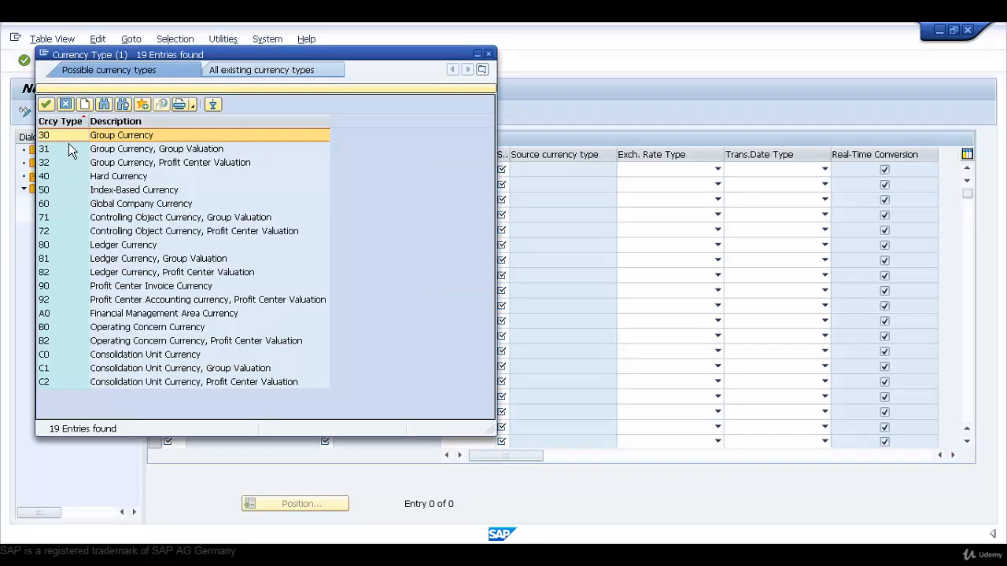
key(Return)
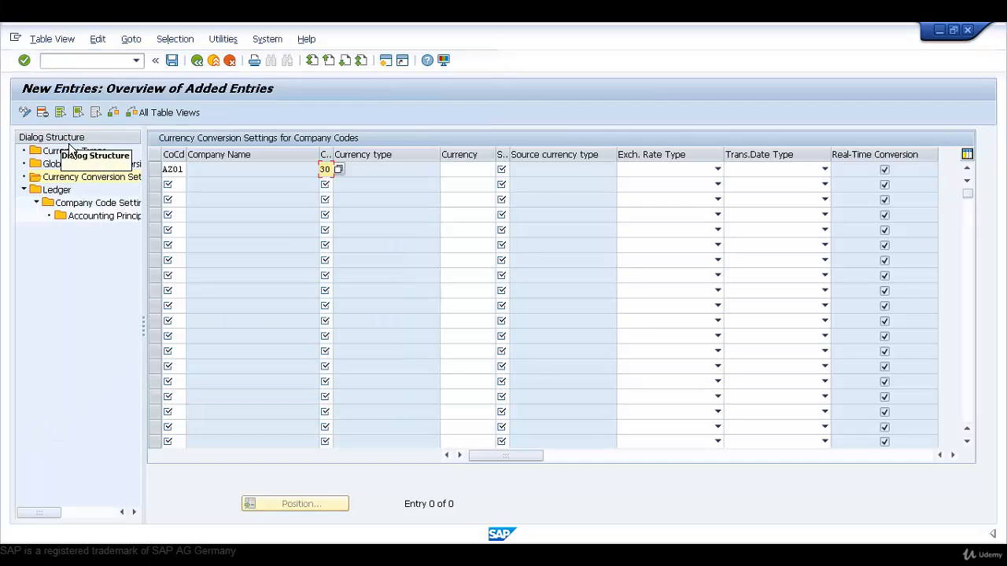
Step: Set the AZ01 entry's source currency type to 10 (Company Code Currency) and validate the entry
click(508, 170)
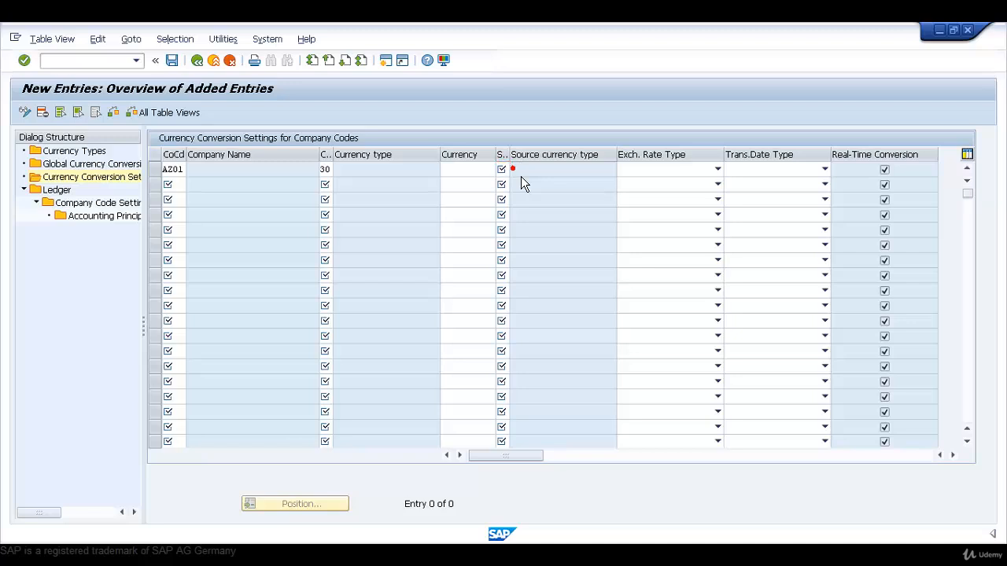
key(F4)
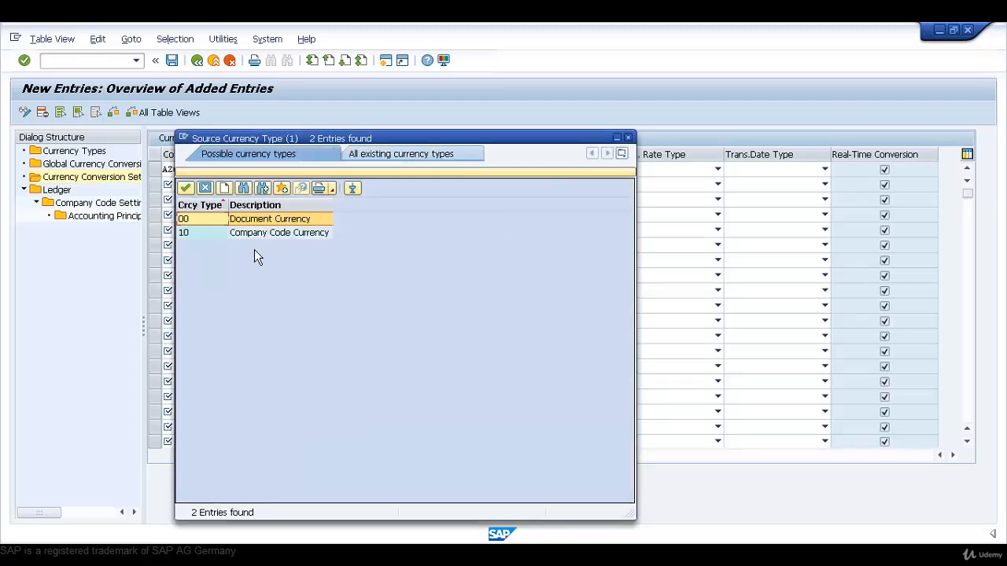
double_click(230, 239)
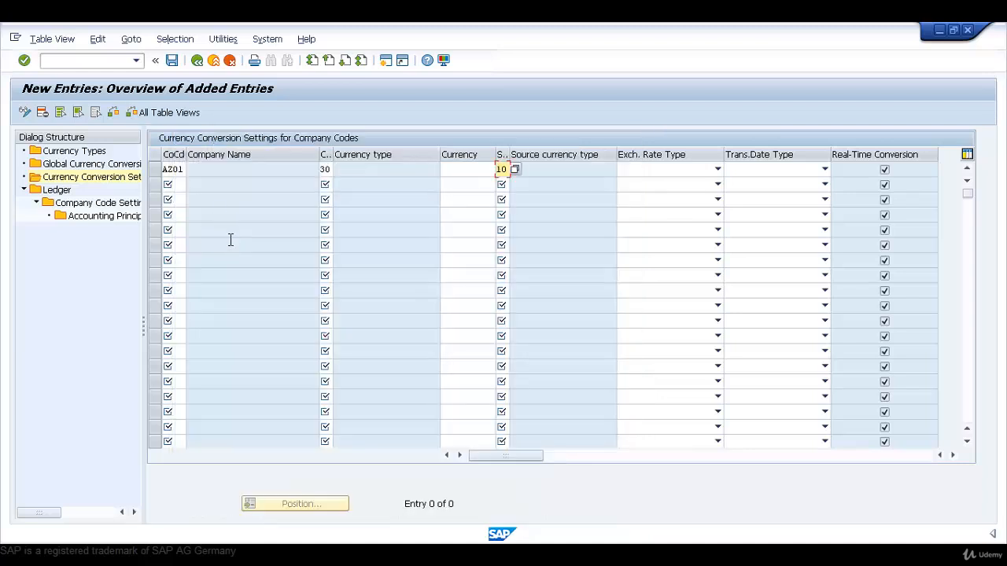
key(Return)
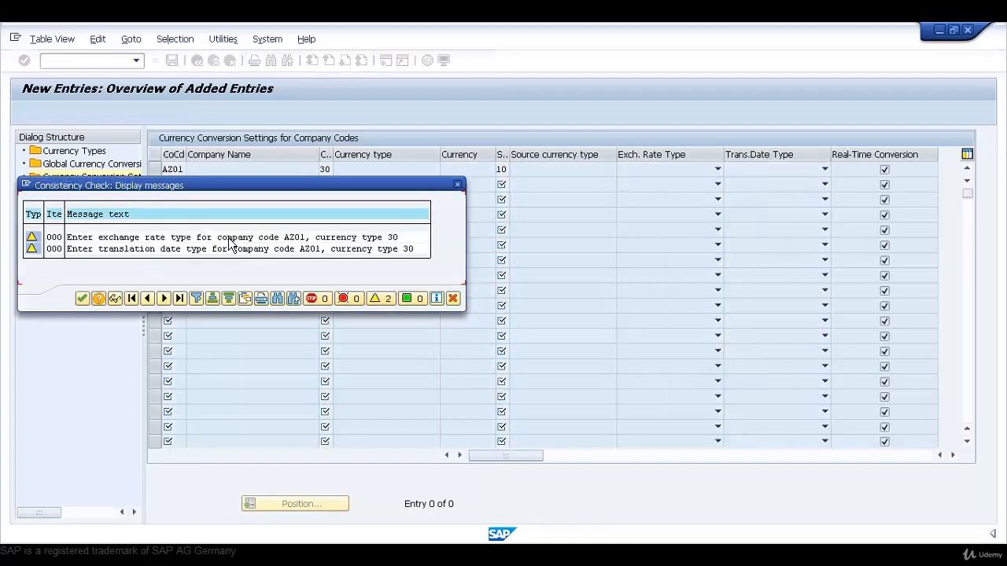
click(88, 301)
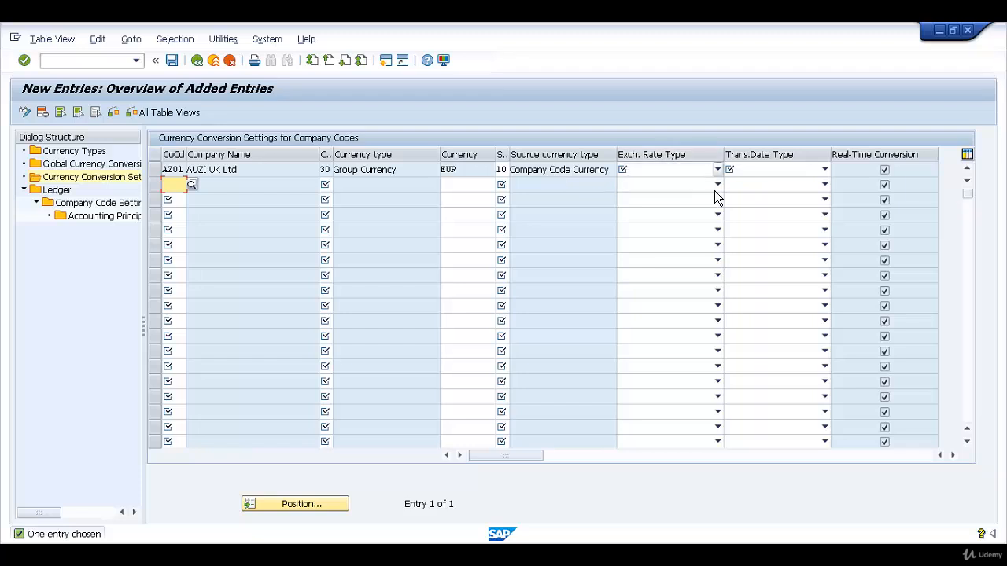
Step: Set the AZ01 exchange rate type to M (Standard translation at average rate) and translation date type to Posting date, and save
click(718, 170)
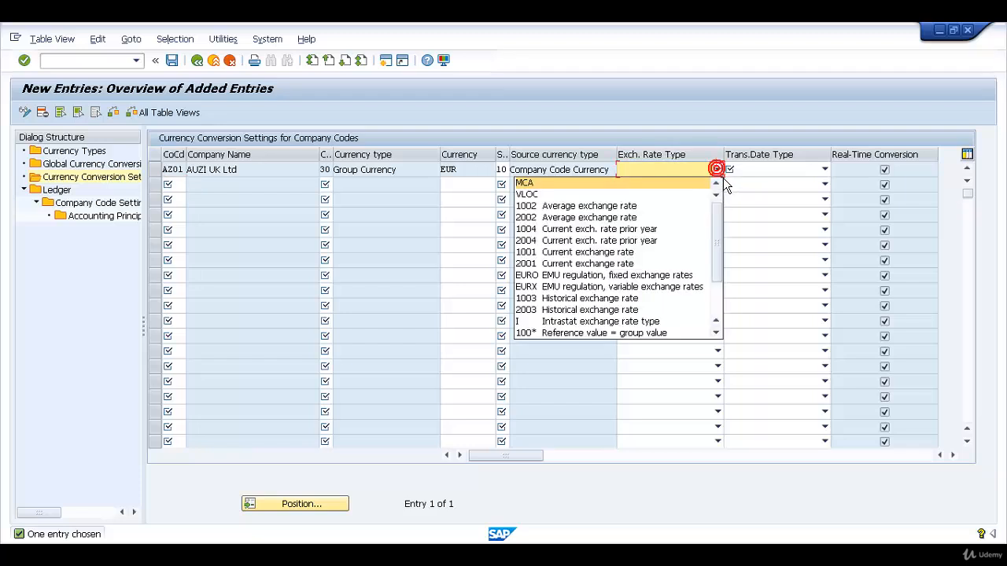
drag(720, 223, 727, 291)
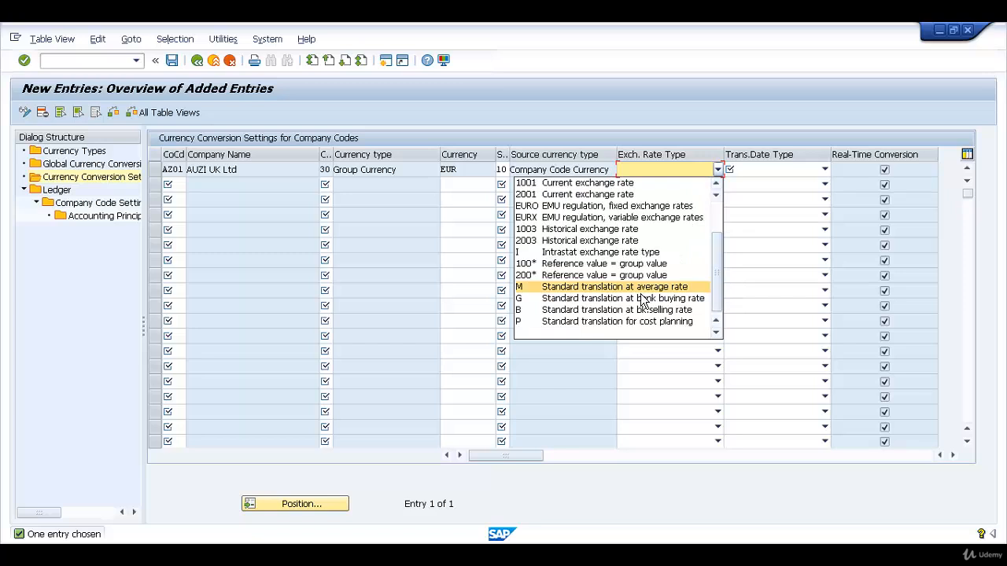
click(601, 289)
click(763, 169)
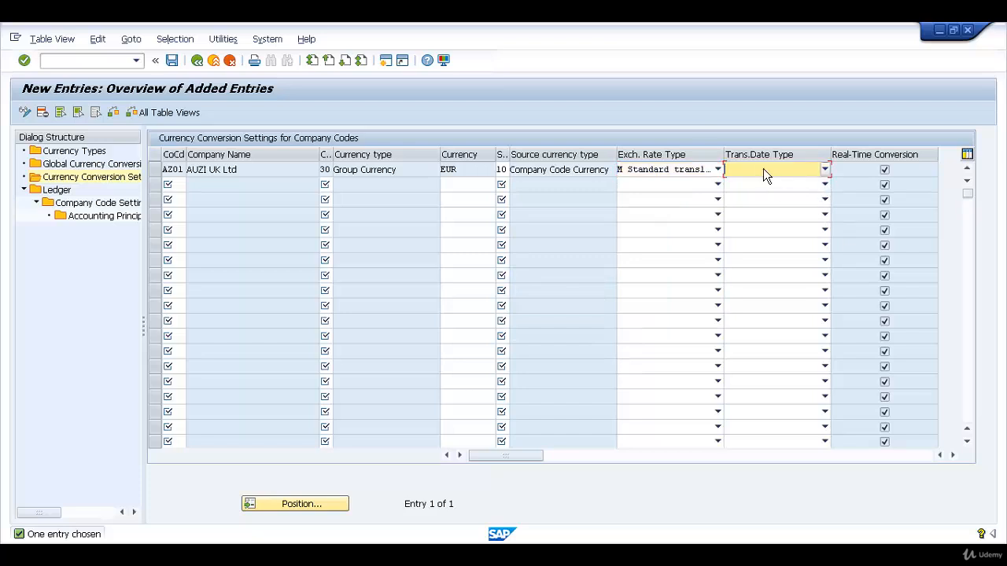
click(824, 170)
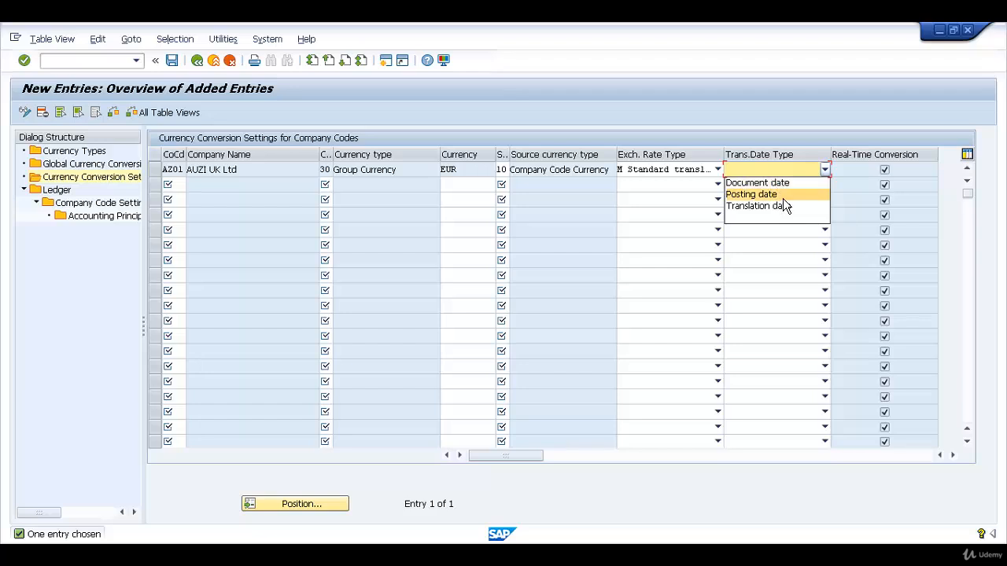
click(783, 197)
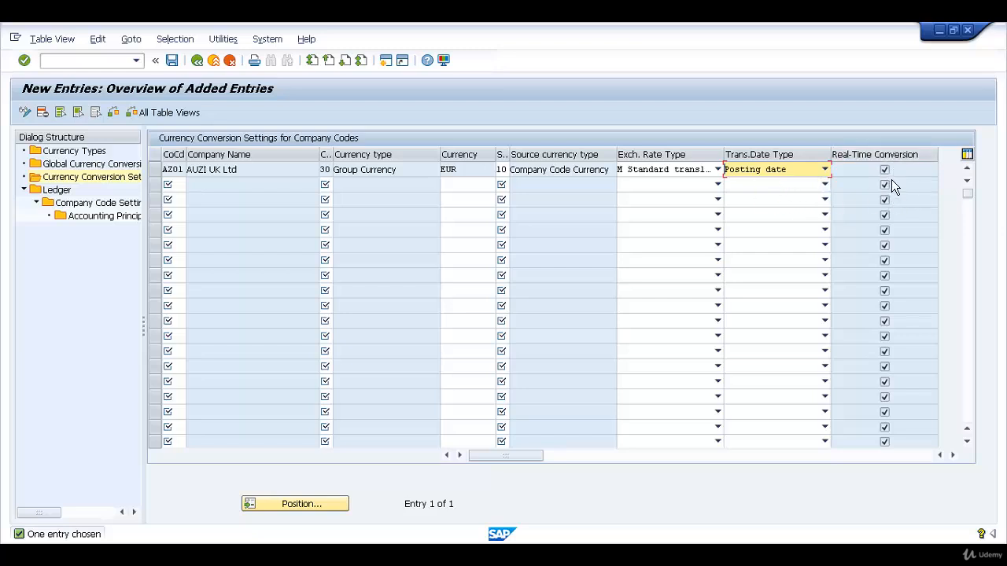
click(171, 60)
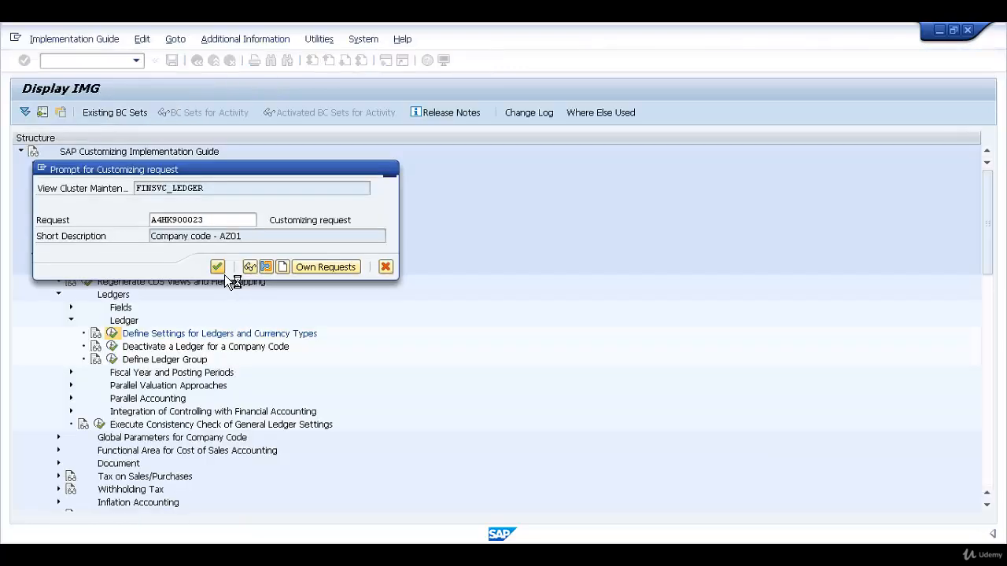